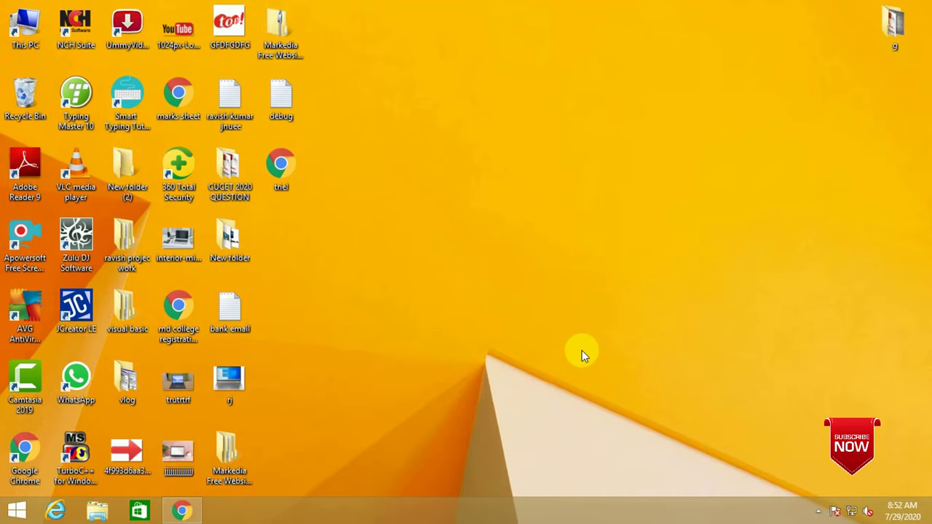
Open Google Chrome and search Google for "sound driver for pc".
left_click(187, 513)
left_click(496, 302)
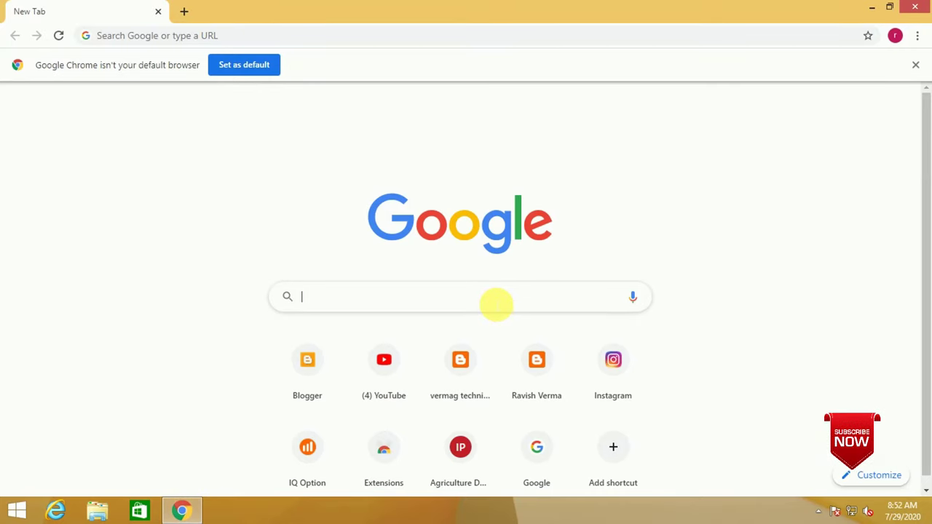
right_click(495, 302)
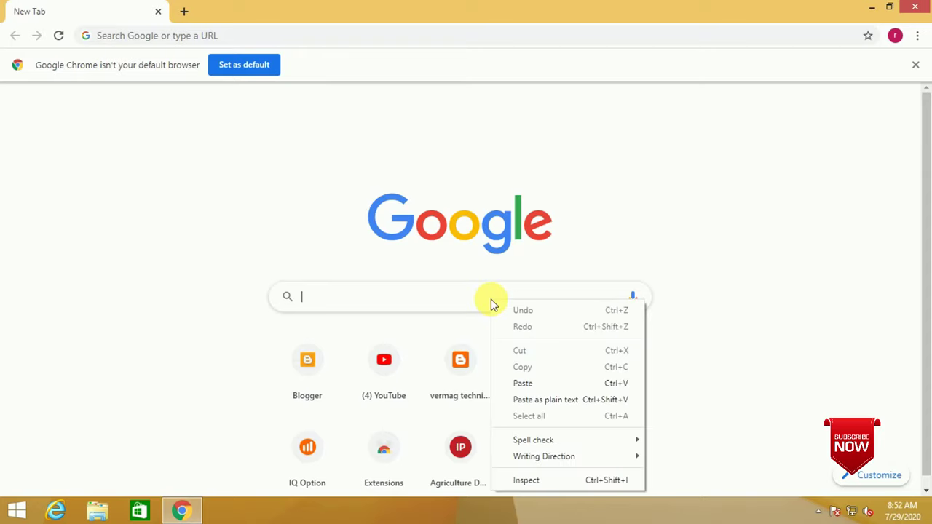
left_click(557, 383)
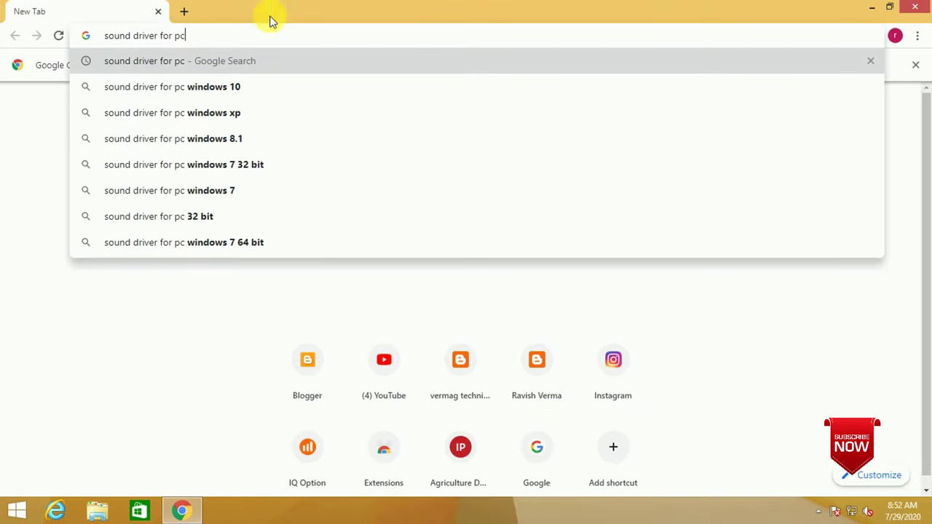
left_click_drag(249, 37, 138, 40)
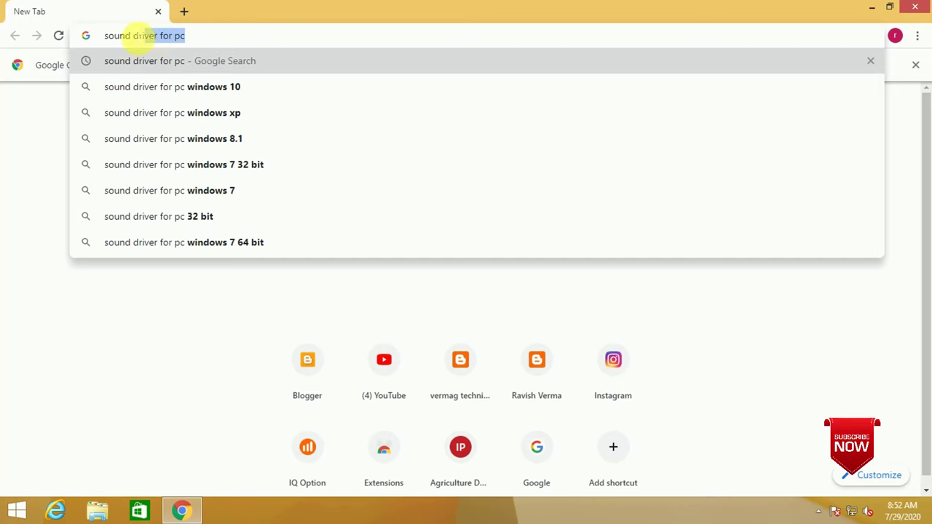
left_click(233, 34)
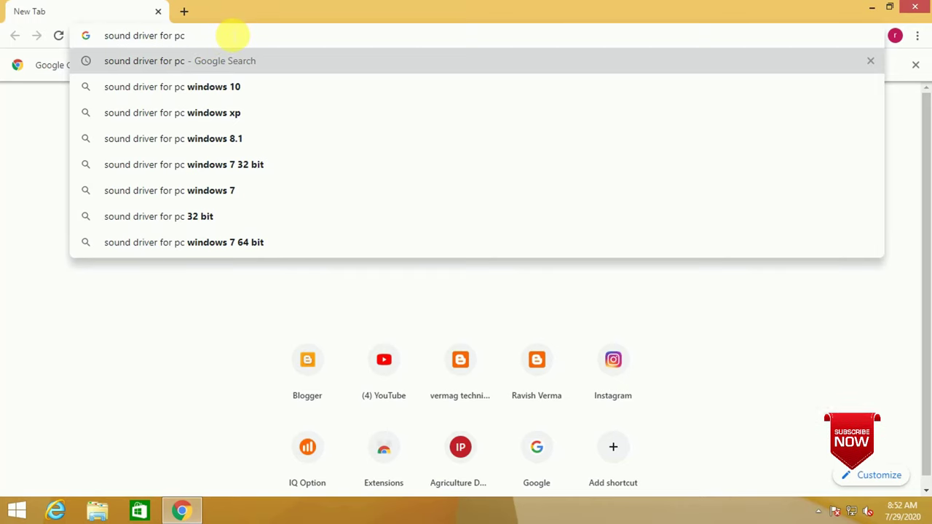
key("Return")
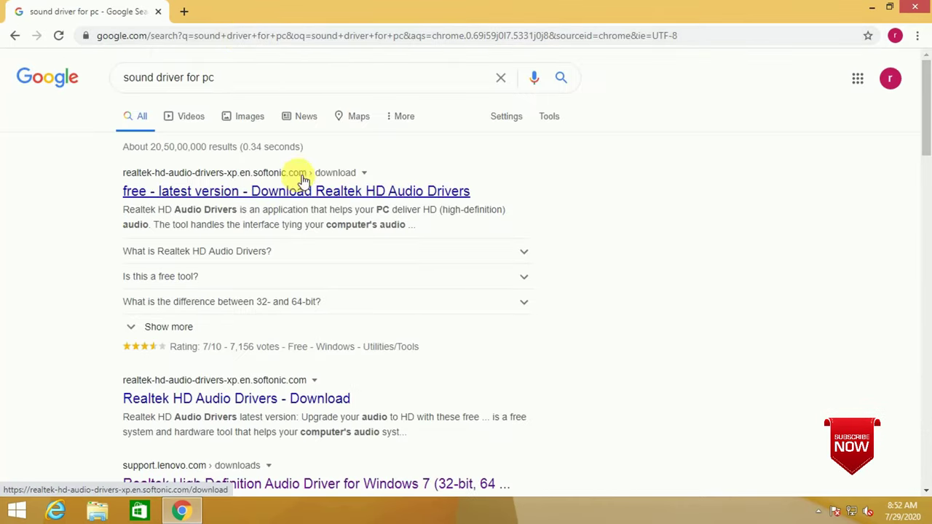
Open the support.lenovo.com result for the Realtek High Definition Audio Driver for Windows 7.
scroll(229, 177, "down", 1)
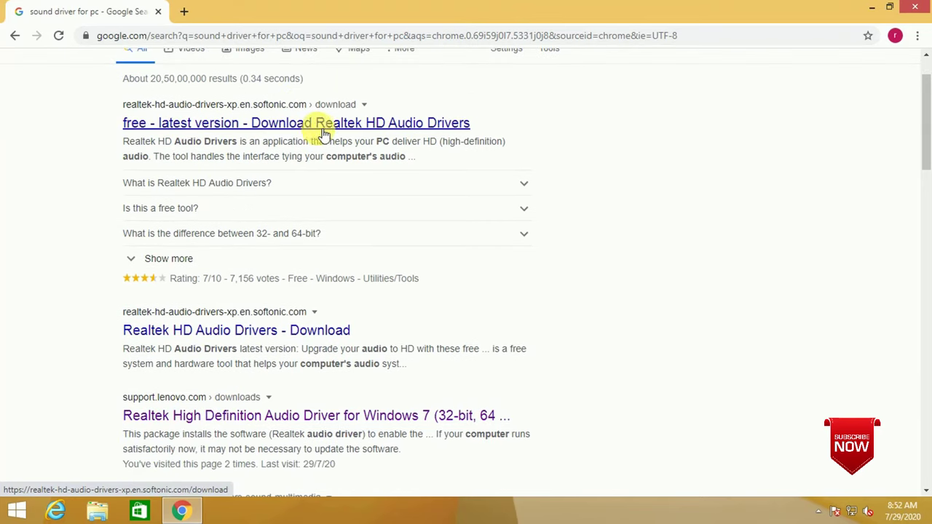
scroll(369, 332, "down", 1)
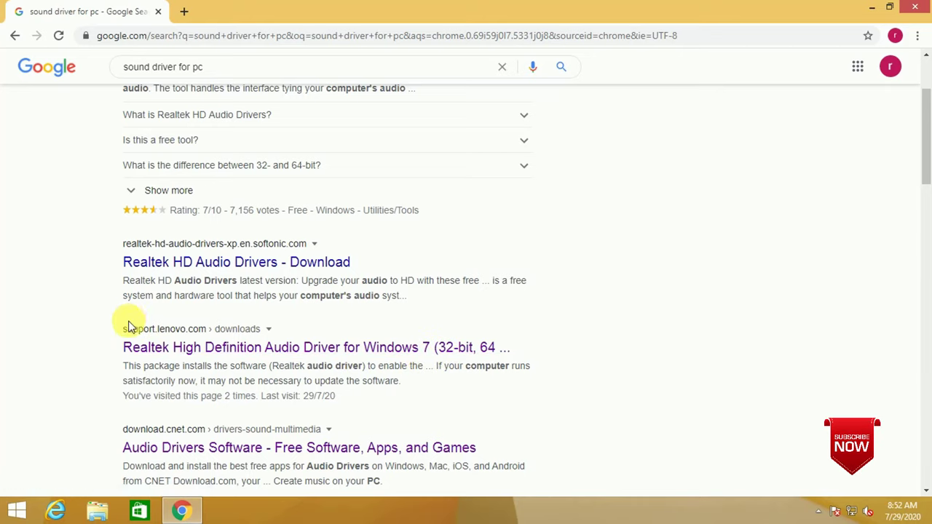
left_click(384, 353)
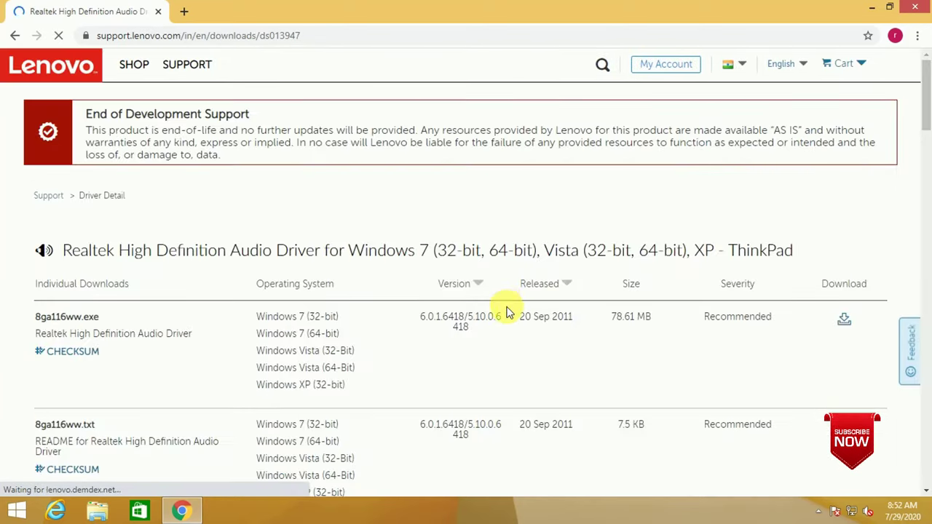
Review the Lenovo driver page and download the Realtek High Definition Audio Driver file 8ga116ww.exe.
scroll(507, 315, "down", 5)
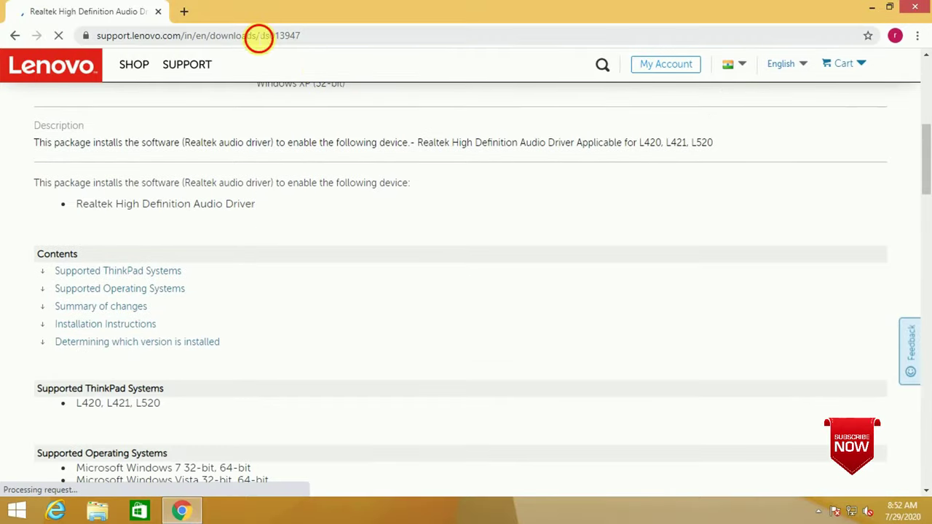
left_click(259, 36)
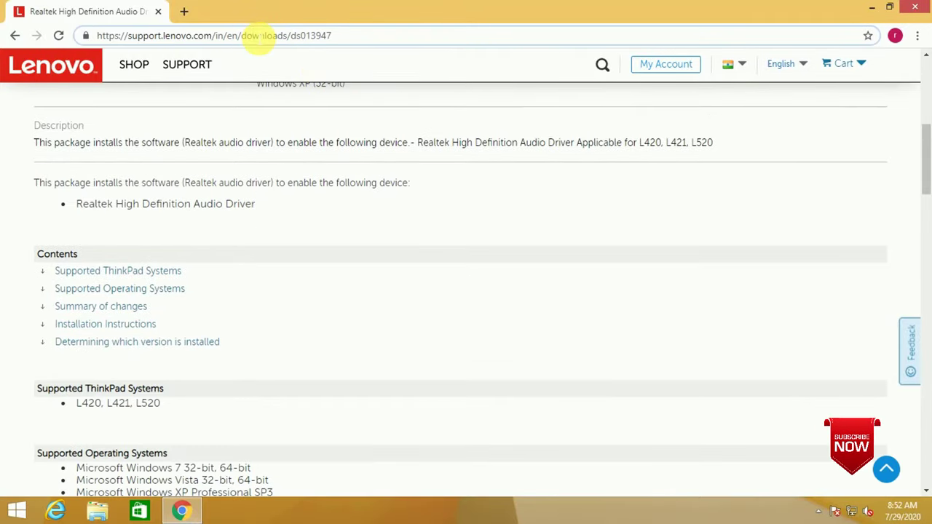
left_click_drag(287, 36, 261, 36)
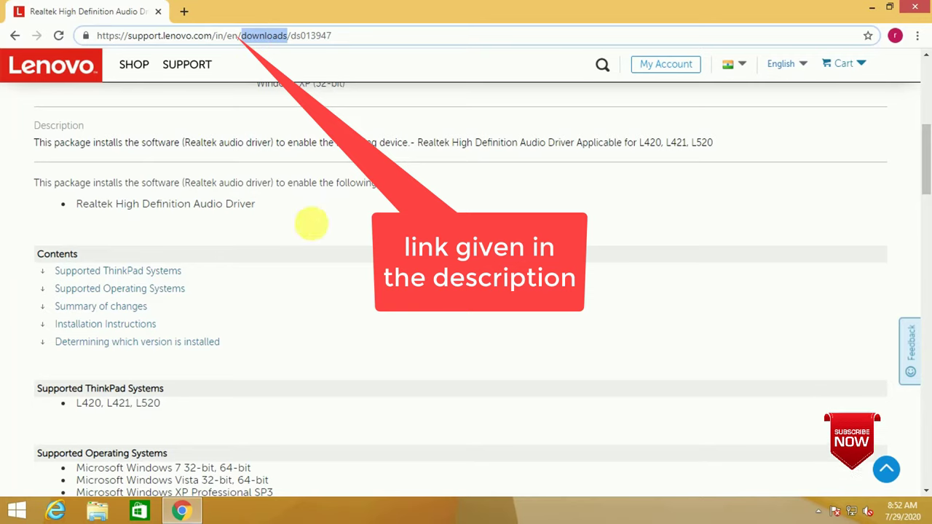
scroll(551, 341, "up", 5)
scroll(546, 312, "up", 2)
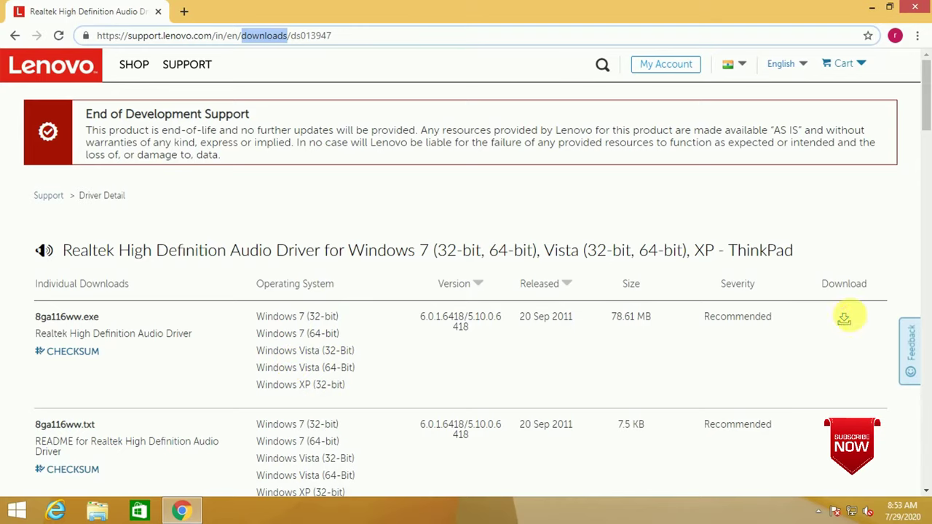
left_click(847, 322)
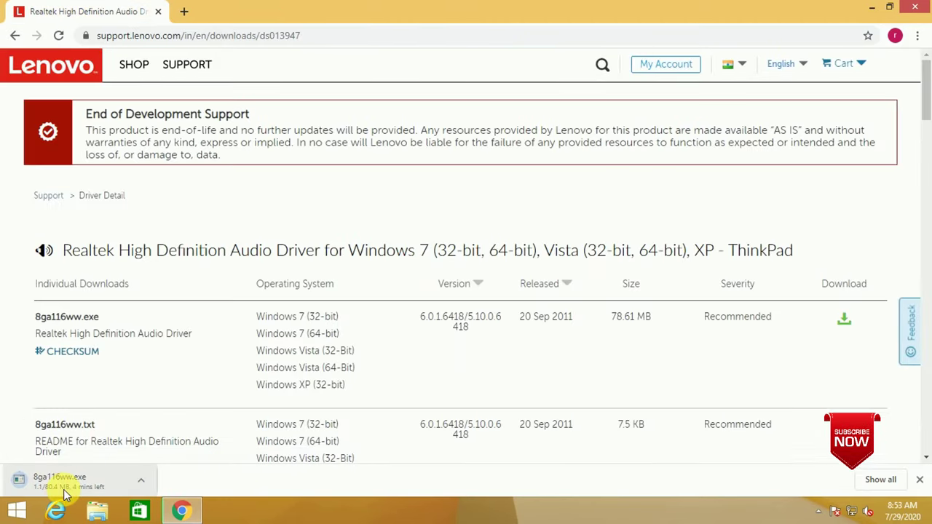
Open the browser's download list and show 8ga116ww.exe in its folder.
left_click(917, 36)
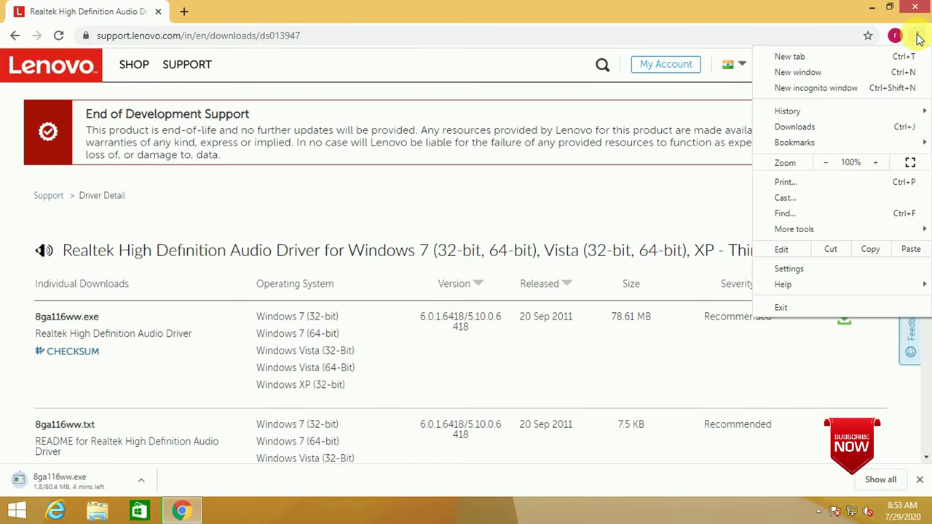
left_click(825, 126)
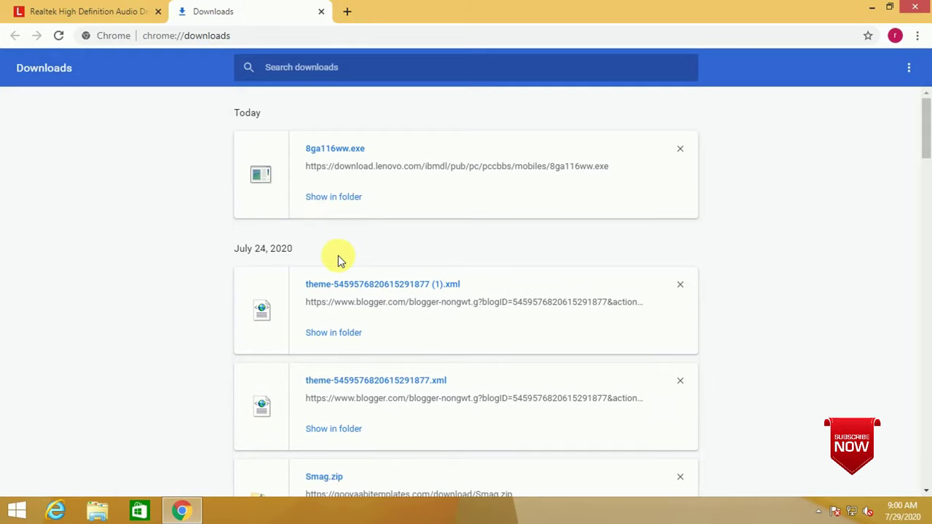
left_click(334, 202)
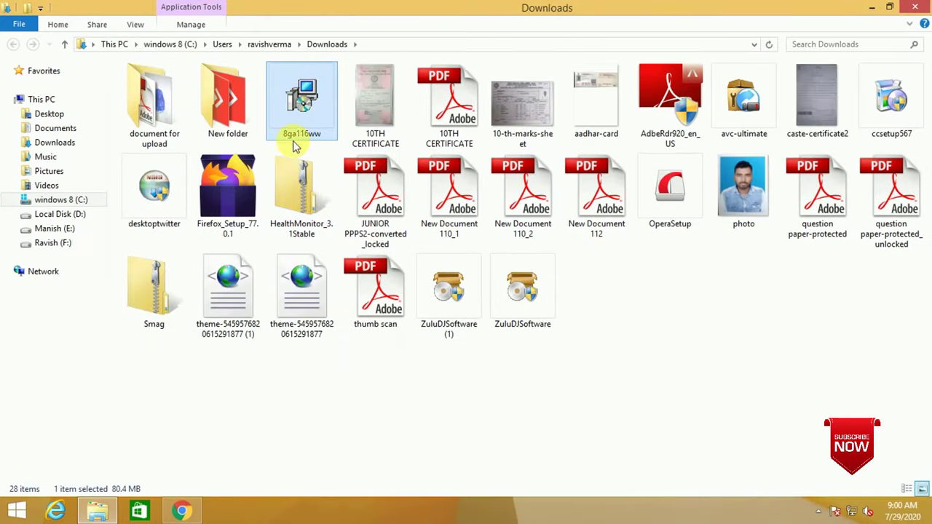
Run 8ga116ww, allow it past the security warning and continue from the setup wizard's welcome page.
double_click(306, 106)
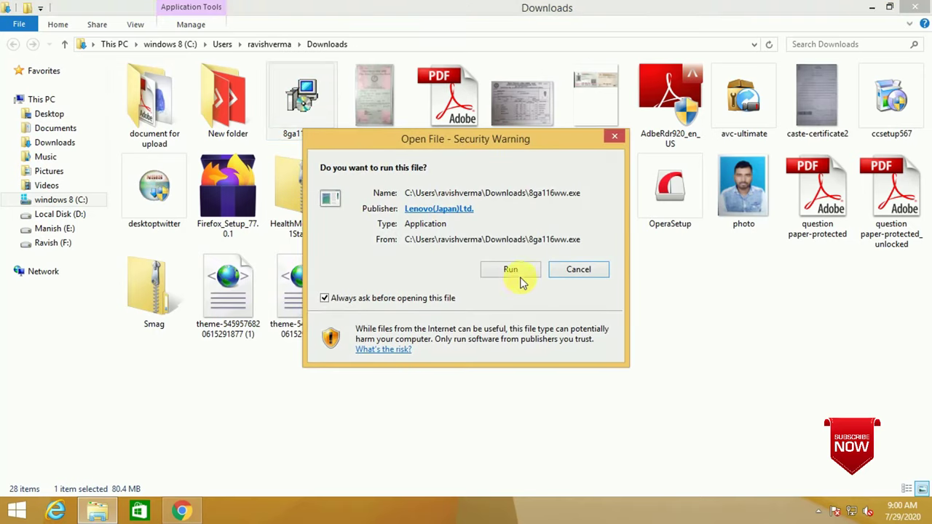
left_click(510, 270)
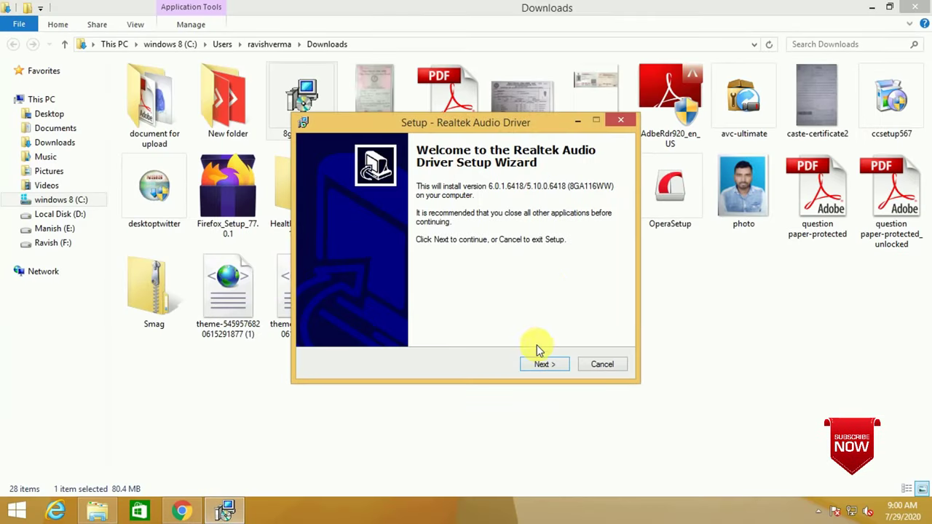
left_click(552, 368)
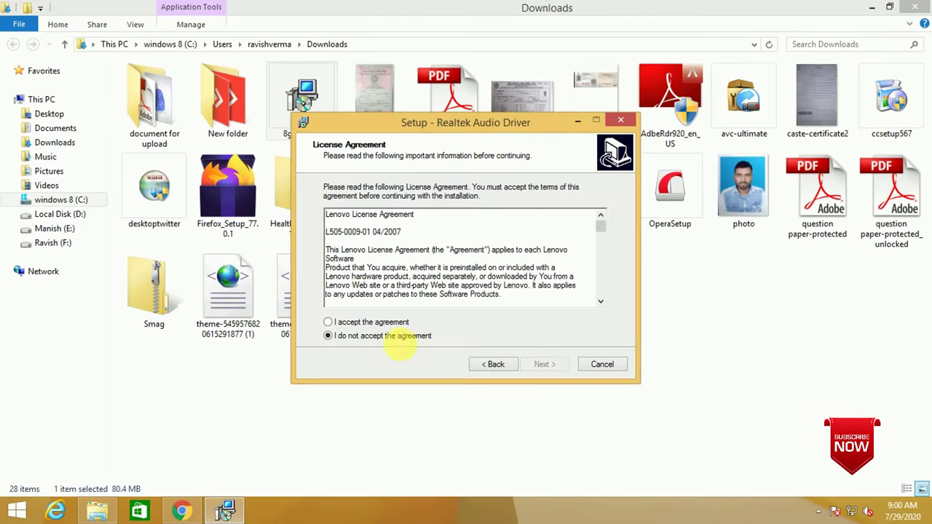
Accept the license agreement, install to C:\DRIVERS\WIN\Audio and finish the wizard with "Install Realtek Audio Driver now" enabled.
left_click(329, 322)
left_click(557, 365)
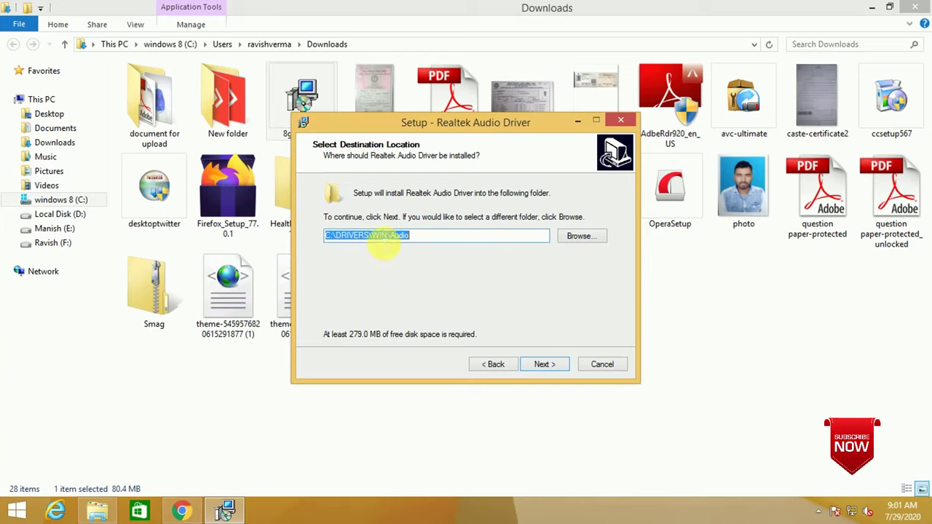
left_click(546, 367)
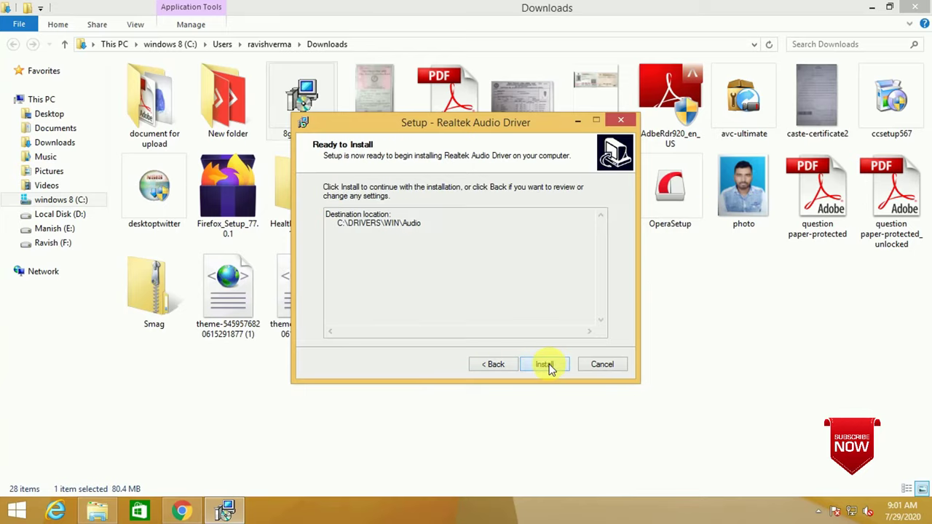
left_click(547, 366)
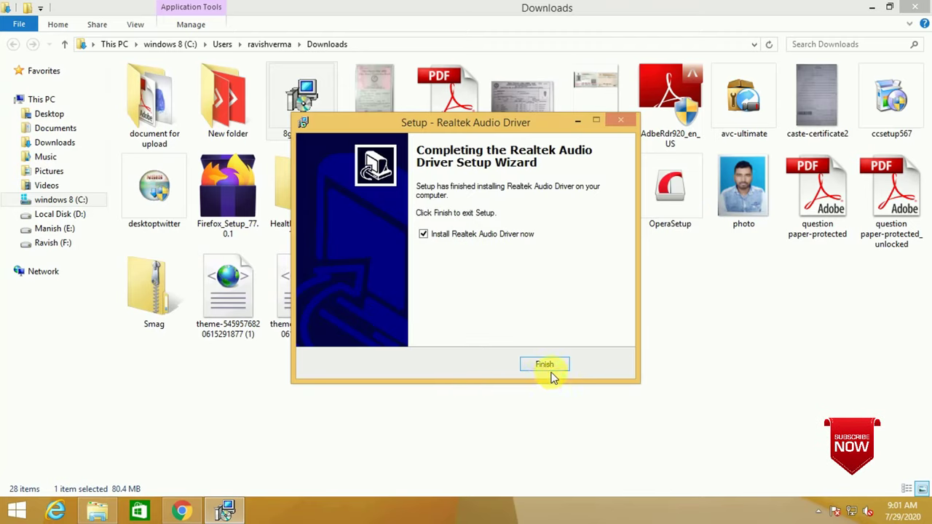
left_click(548, 368)
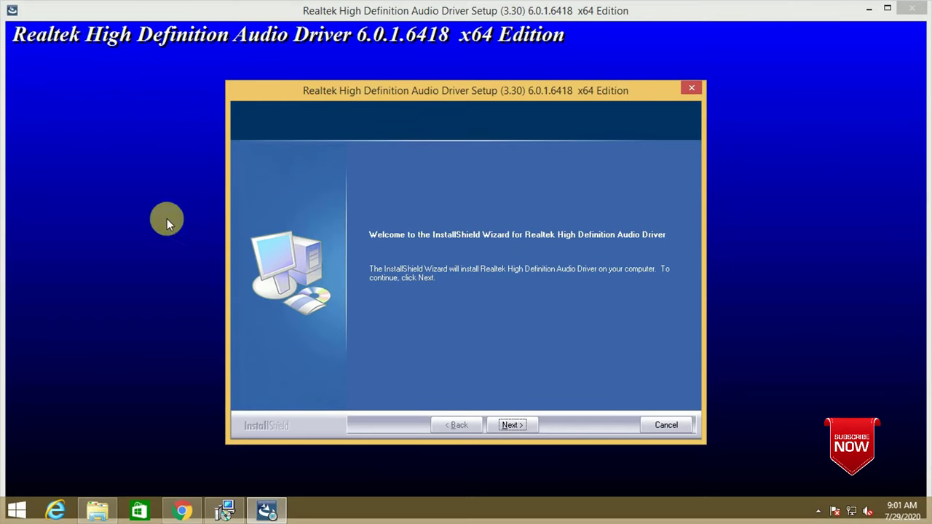
Install the Realtek High Definition Audio Driver through InstallShield and finish with the option to restart the computer later.
left_click(518, 426)
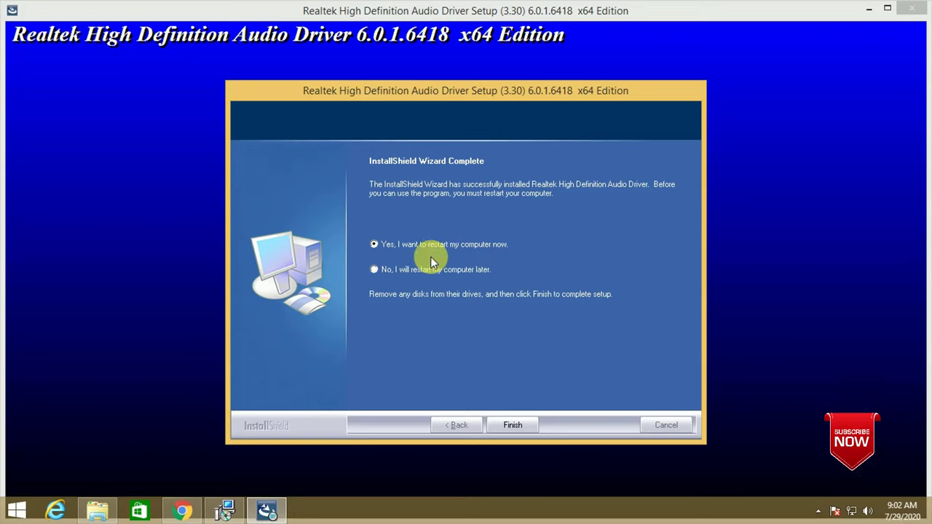
left_click(374, 269)
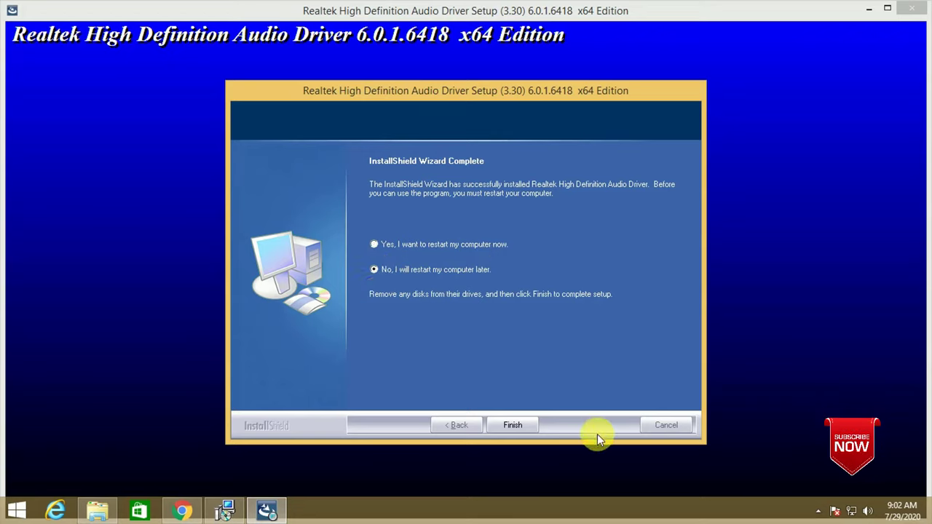
left_click(522, 428)
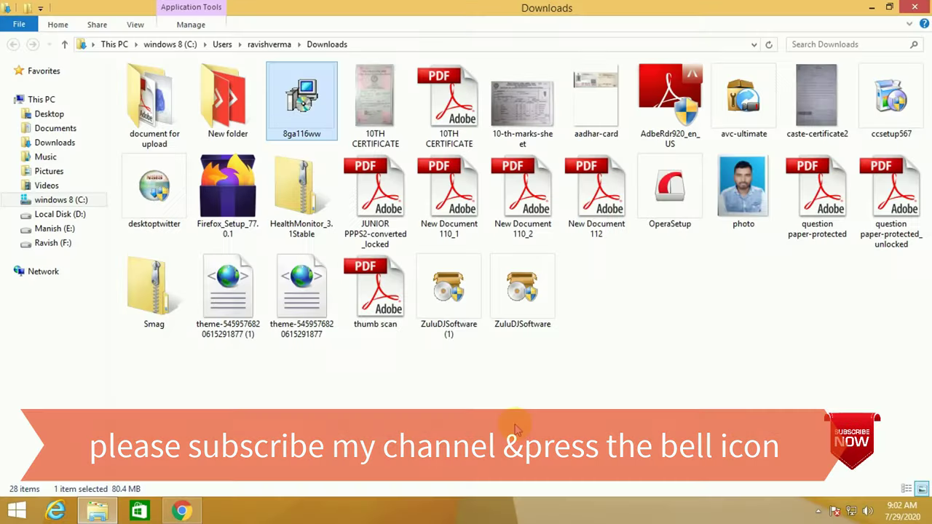
Close the Downloads folder window and the browser to return to the desktop.
left_click(914, 7)
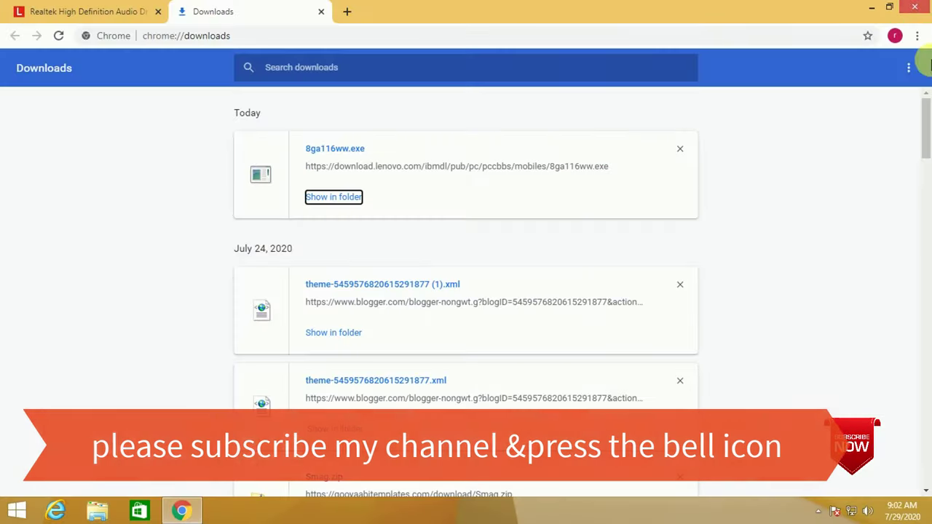
left_click(919, 6)
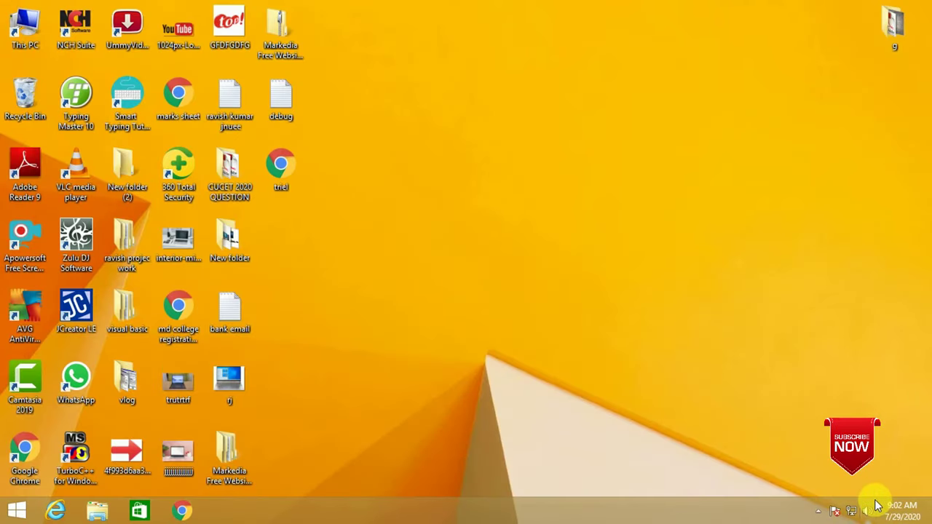